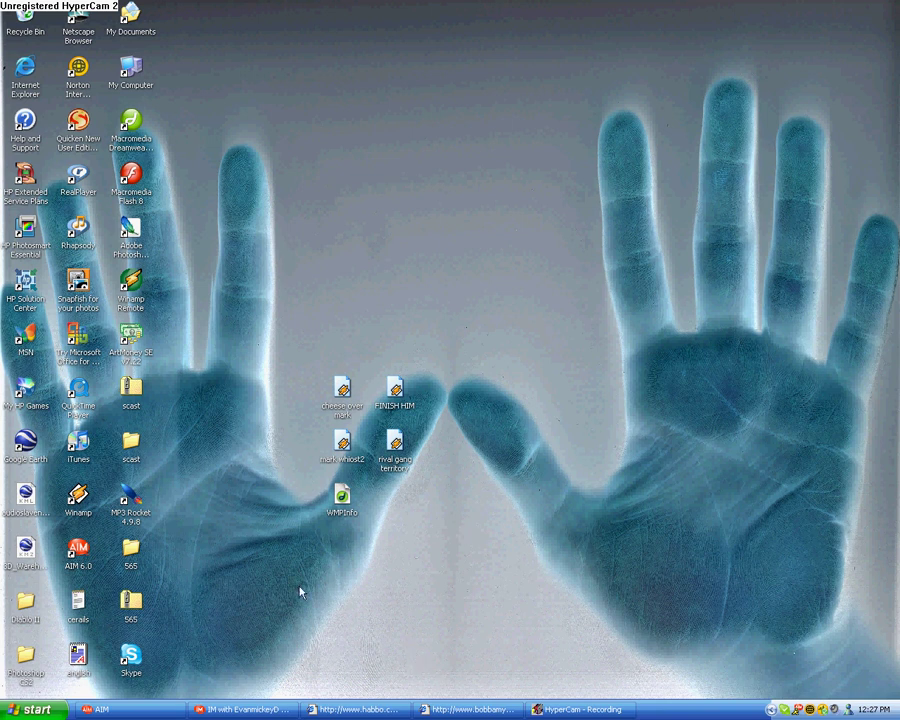
- Launch Winamp and bring its SHOUTcast Source window to the front
left_click(77, 497)
double_click(76, 497)
key("Return")
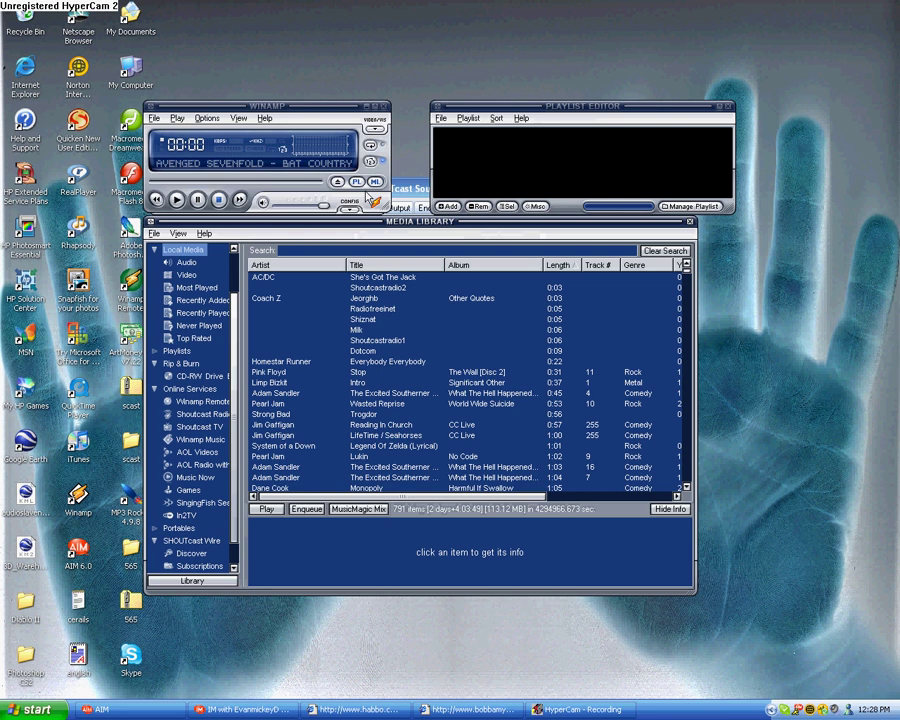
left_click(418, 194)
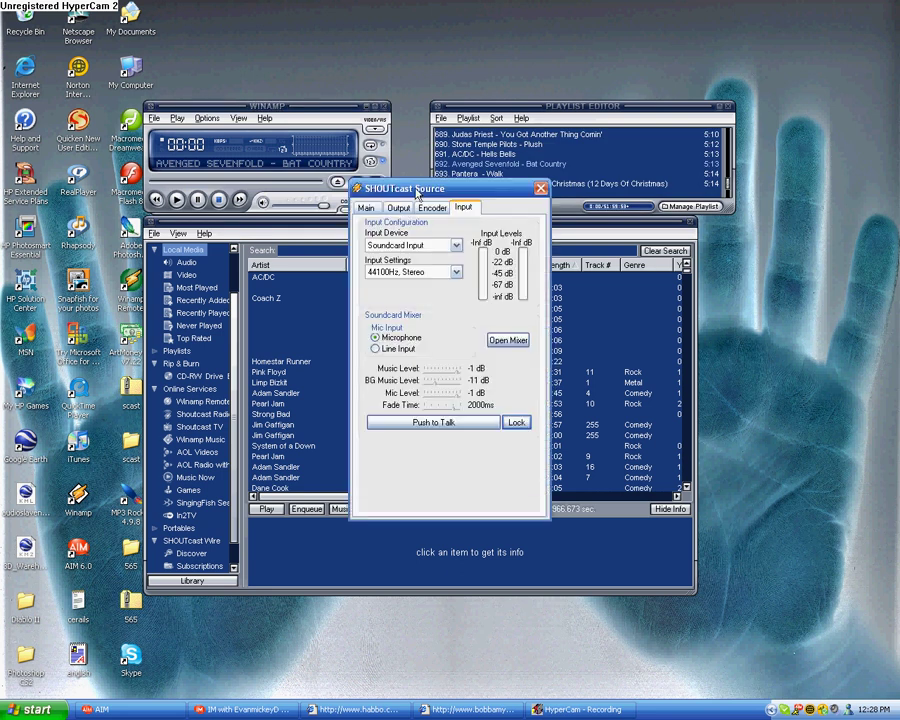
- Set Output 1's server address to the placeholder "Your adress here" and its port to 8000
left_click(398, 208)
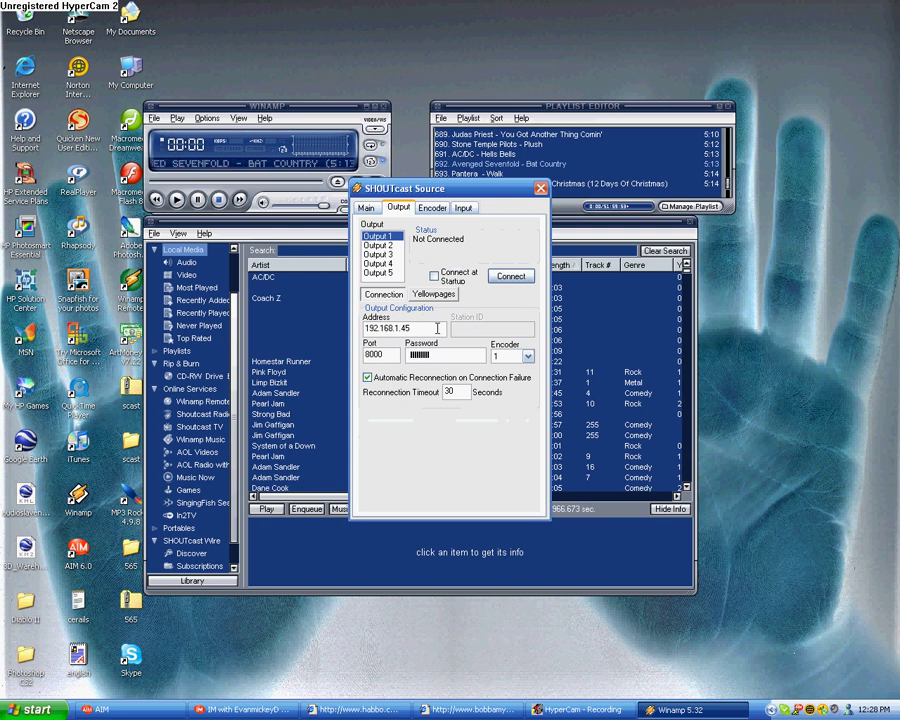
left_click_drag(437, 328, 311, 311)
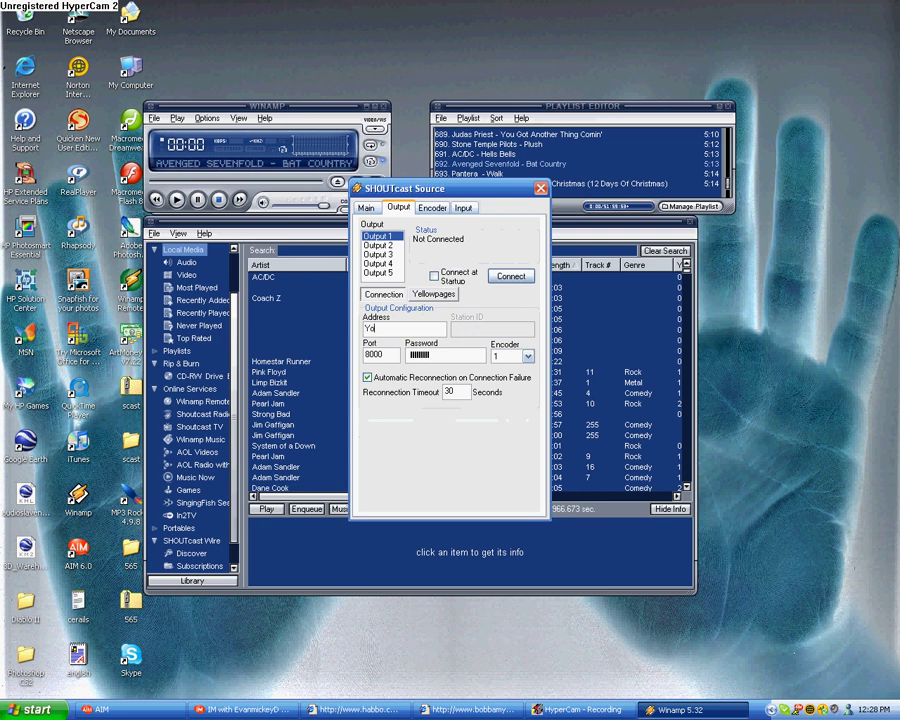
type("Your adrees here")
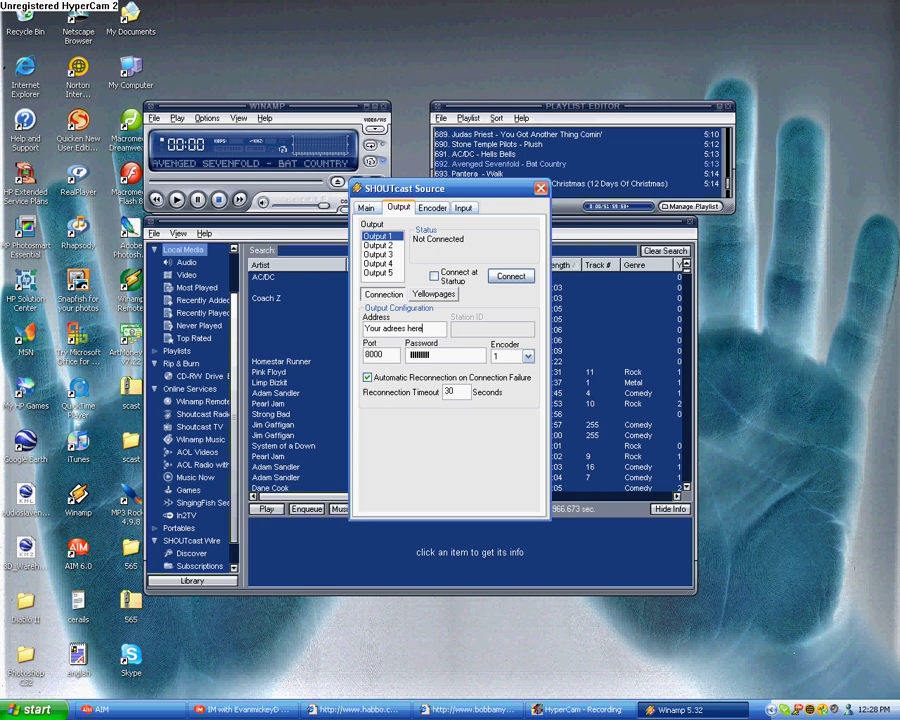
double_click(375, 355)
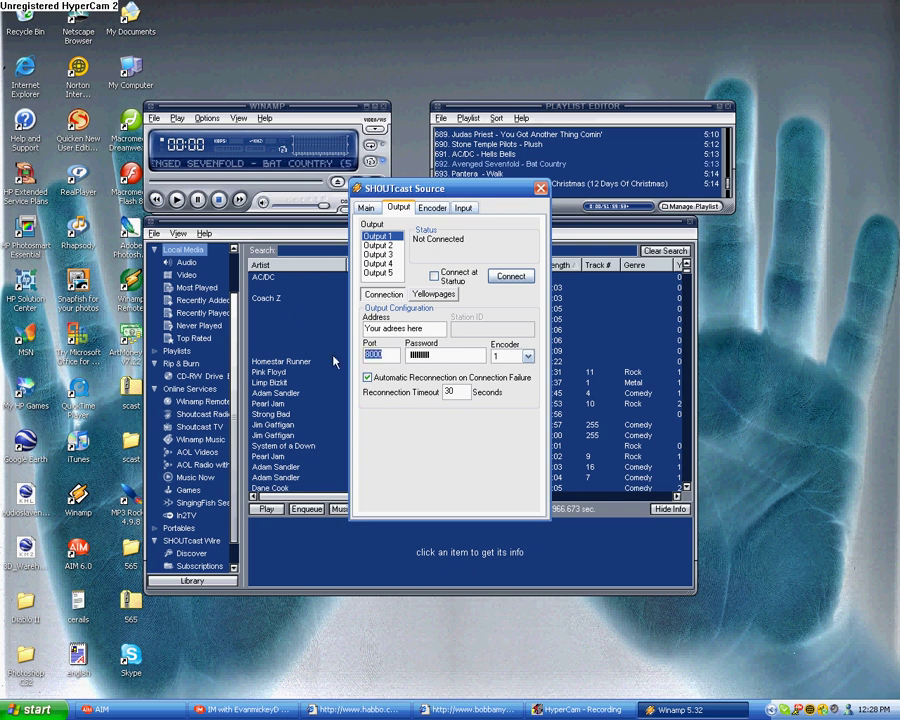
type("your po")
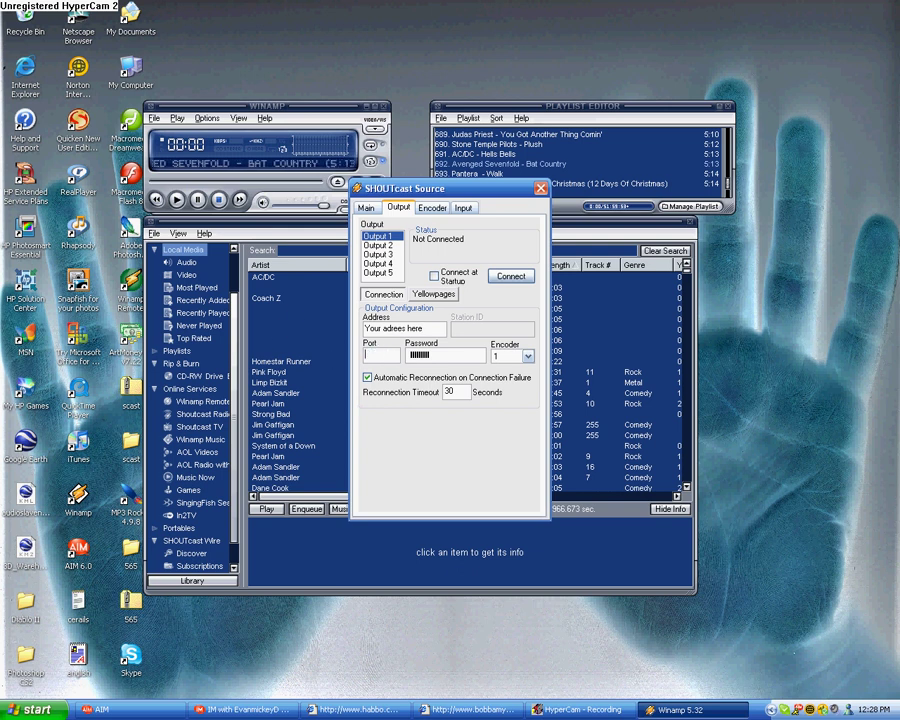
type("8000")
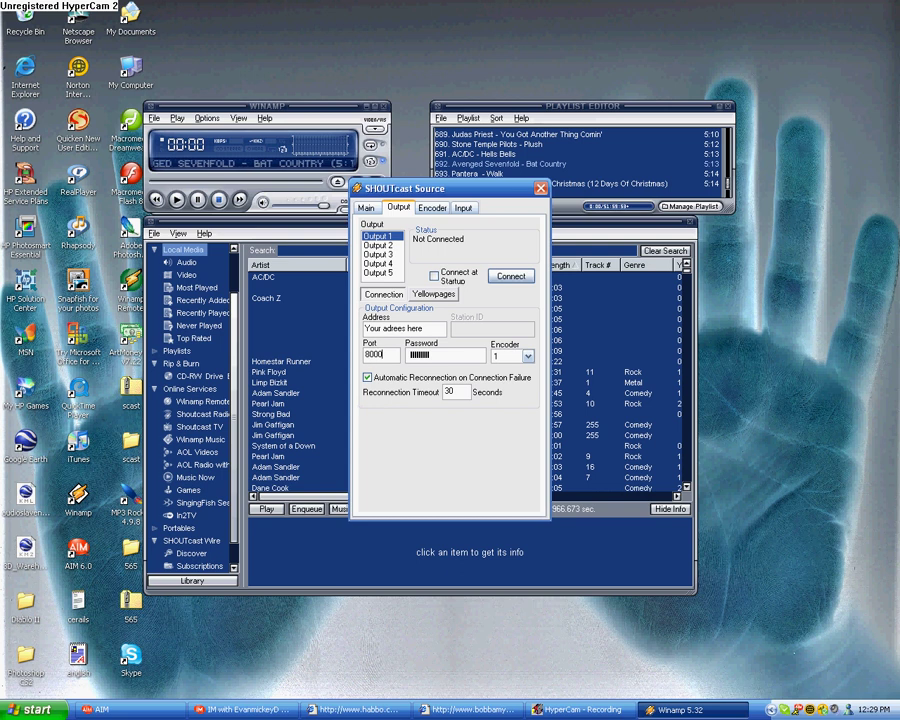
double_click(442, 350)
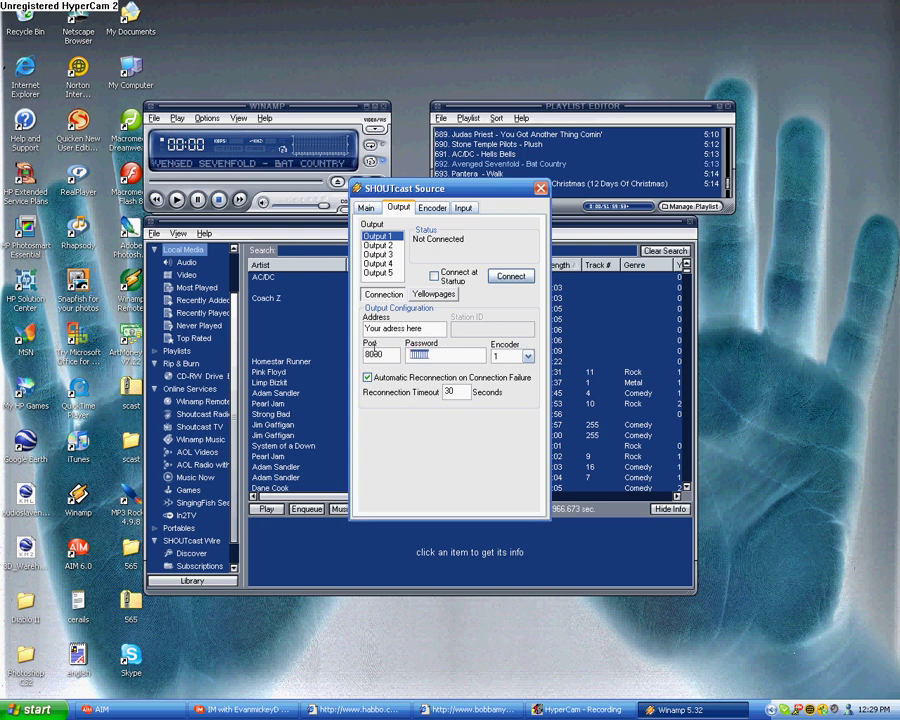
double_click(372, 353)
type("8000")
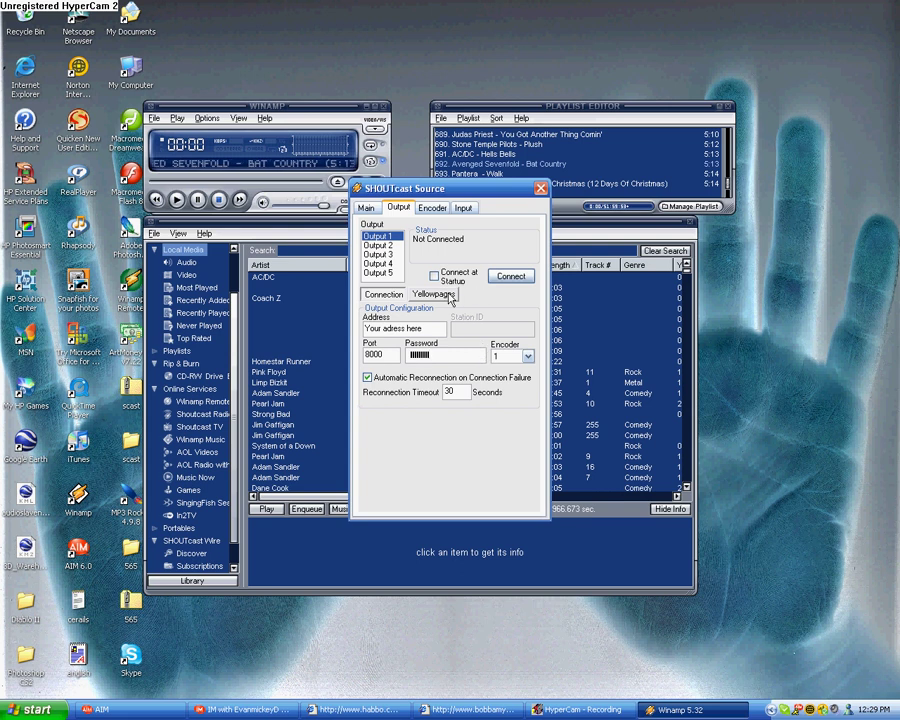
- Enter the DJ name as the description in Output 1's Yellowpages settings, and check the URL and genre fields
left_click(449, 296)
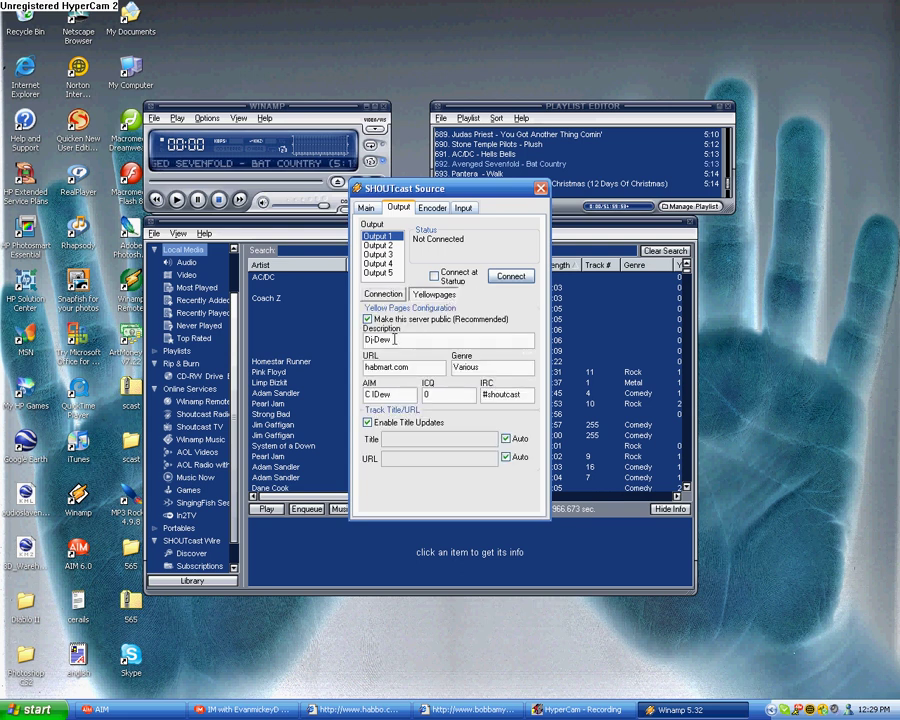
left_click_drag(426, 339, 359, 340)
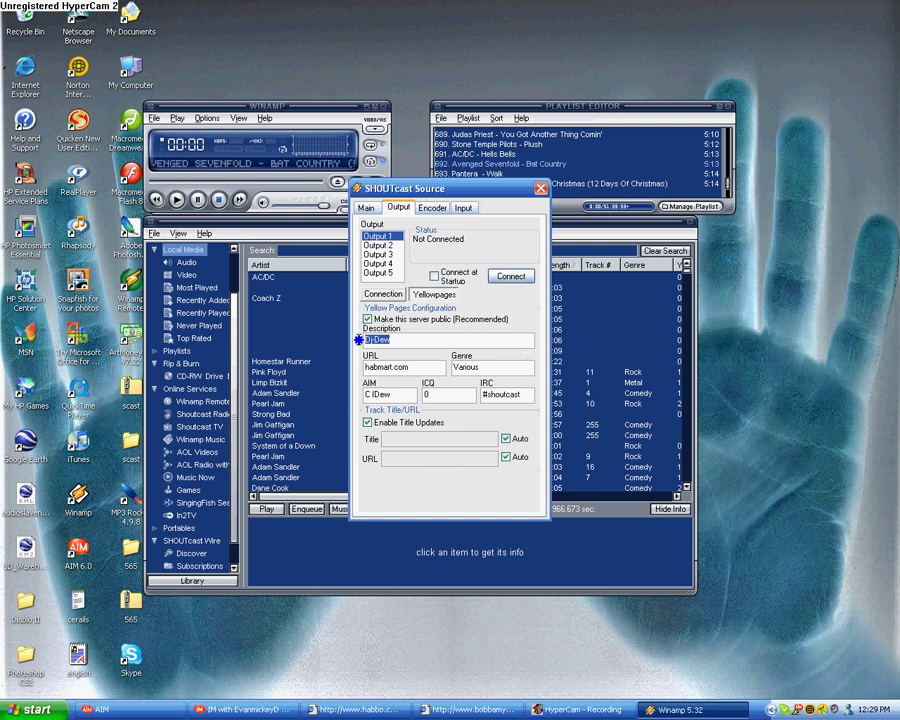
type("Dj-Dew")
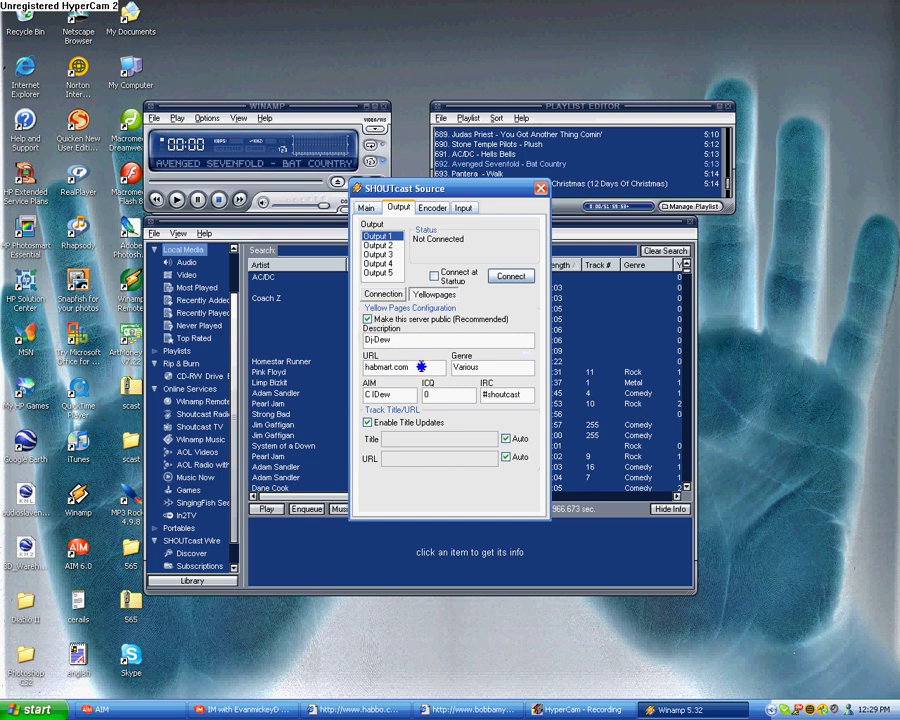
left_click_drag(411, 341, 369, 341)
left_click(390, 343)
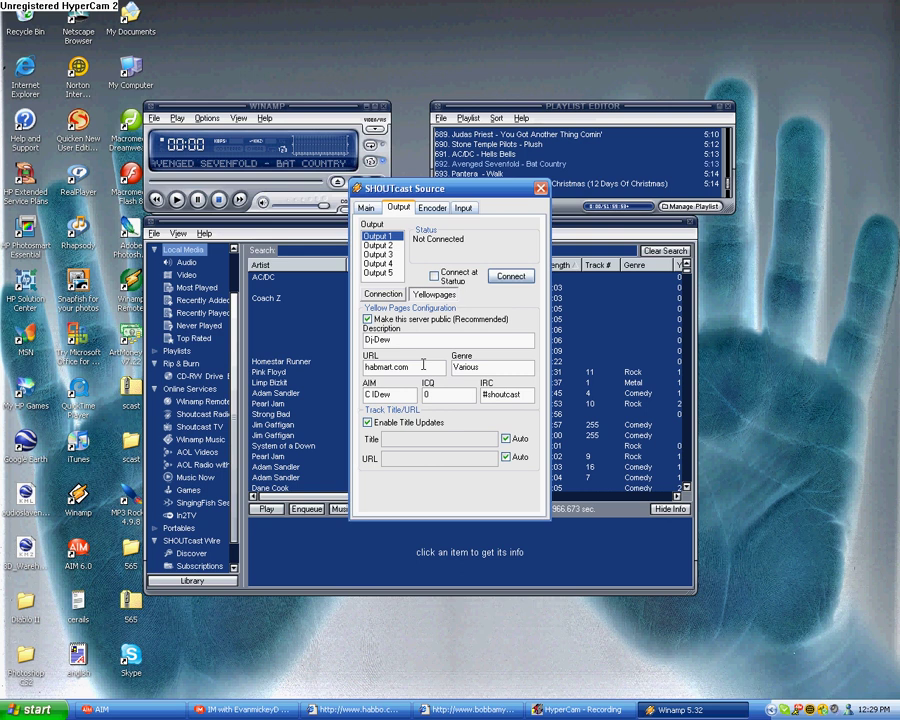
left_click(406, 368)
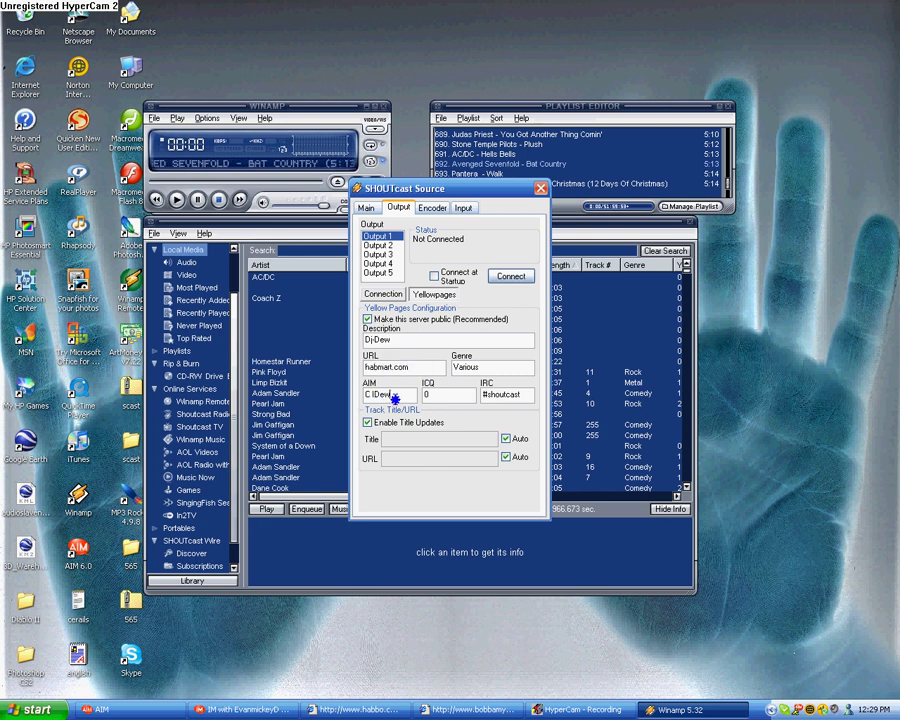
left_click(490, 368)
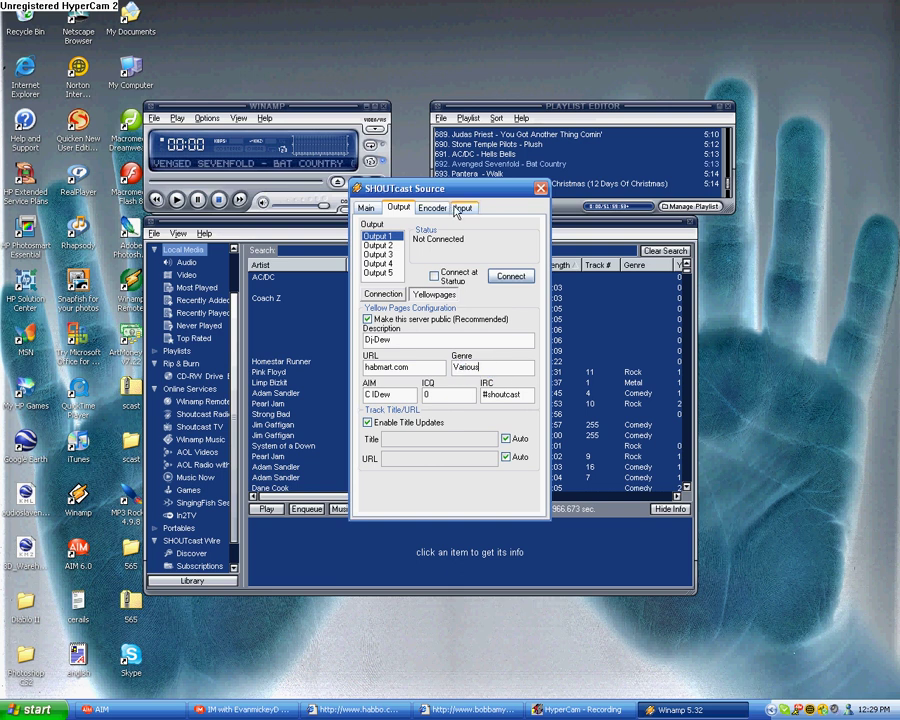
- Set Encoder 1's MP3 encoder settings to 64kbps, 44.100kHz, Mono
left_click(432, 208)
left_click(465, 288)
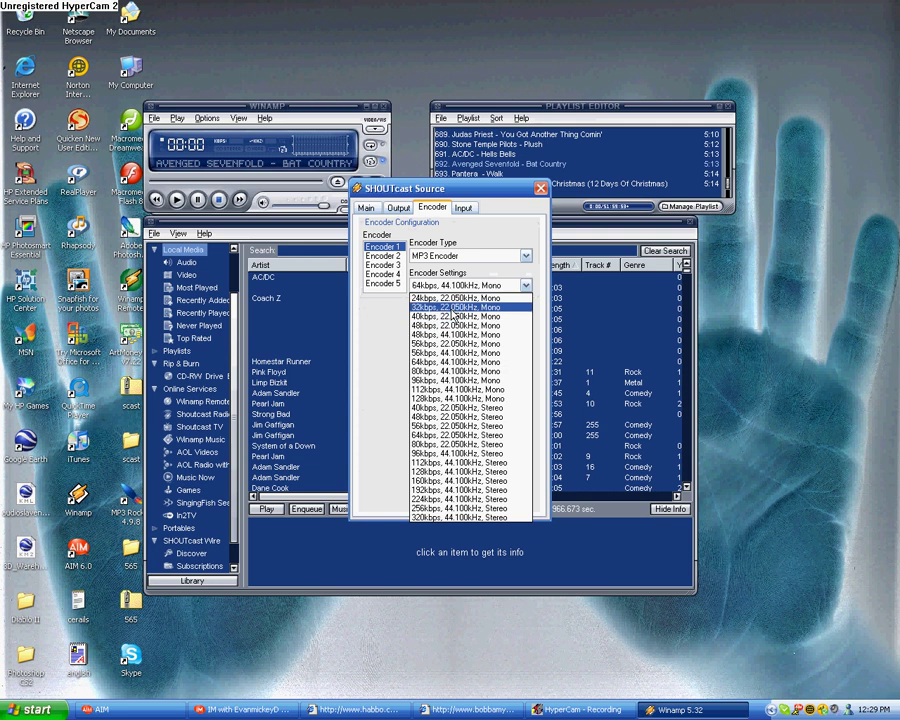
left_click(456, 364)
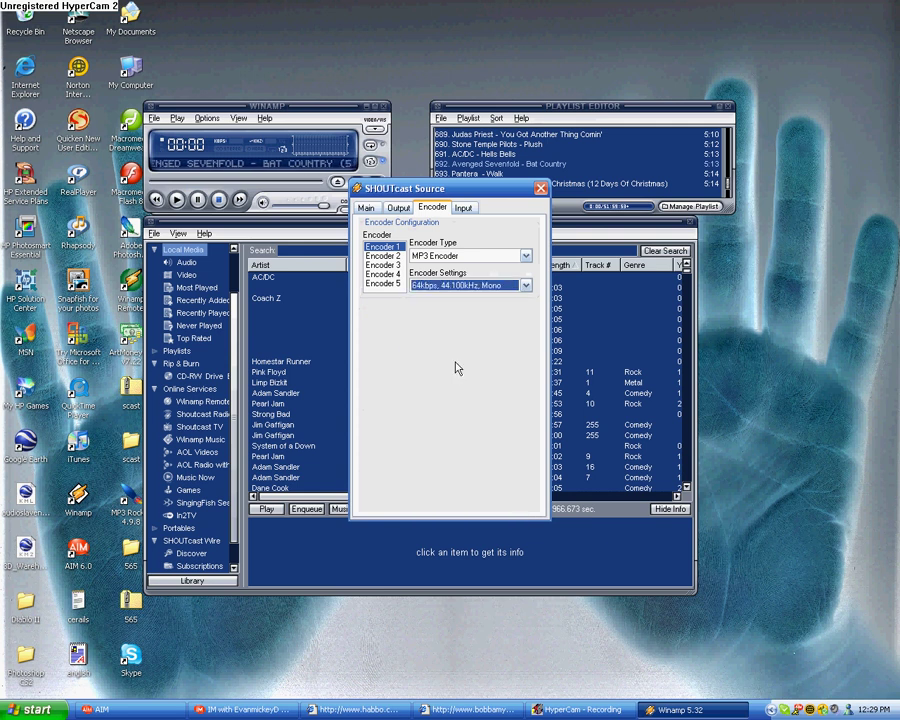
- Switch the input device to Winamp and back to Soundcard Input, and turn on locked Push to Talk for the microphone
left_click(465, 209)
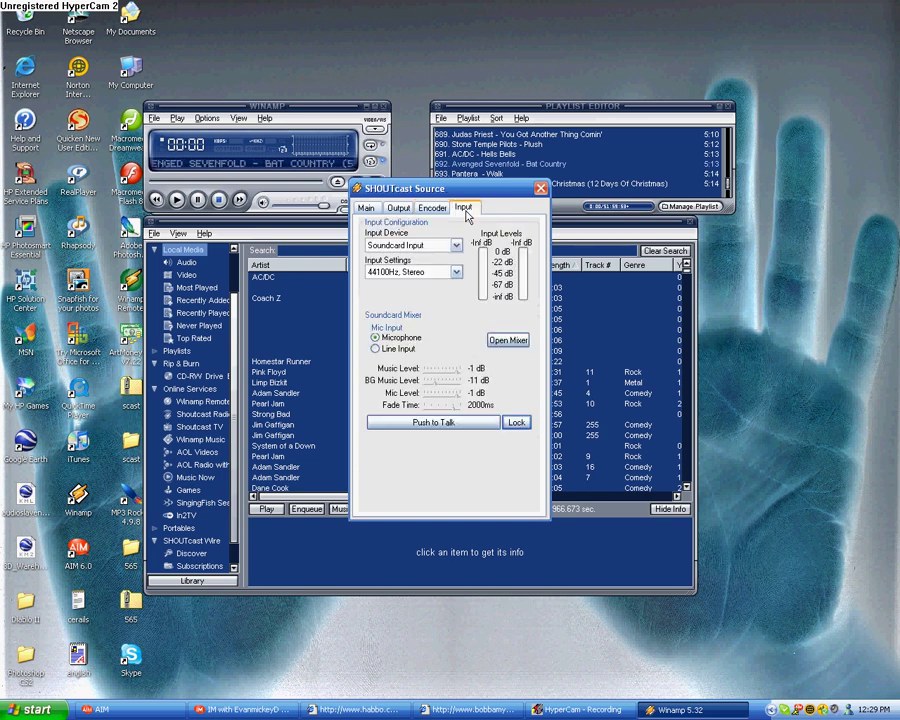
left_click(456, 245)
left_click(440, 256)
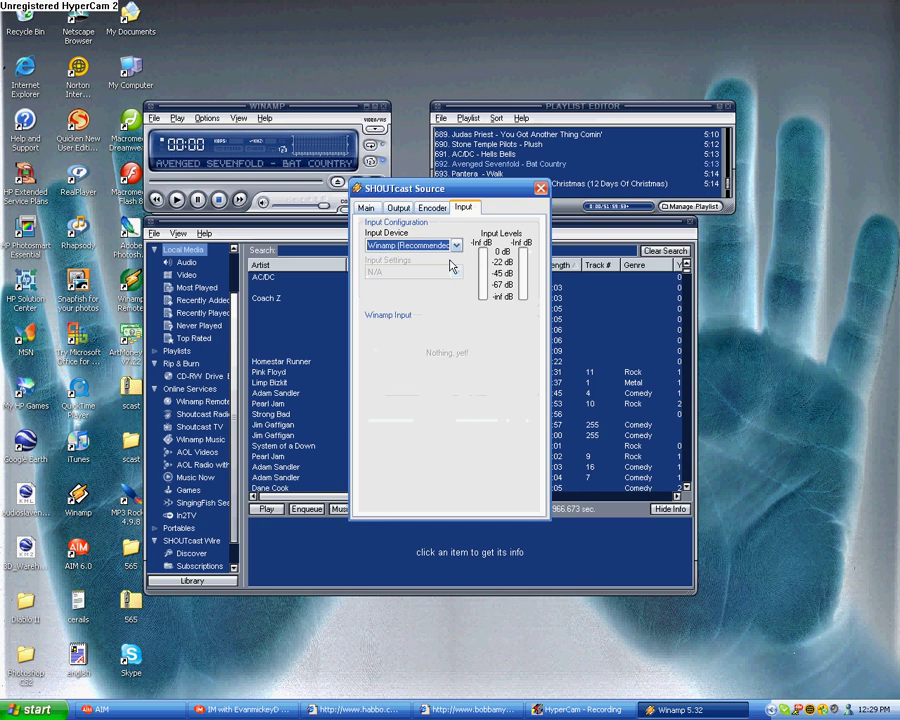
left_click(425, 248)
left_click(424, 266)
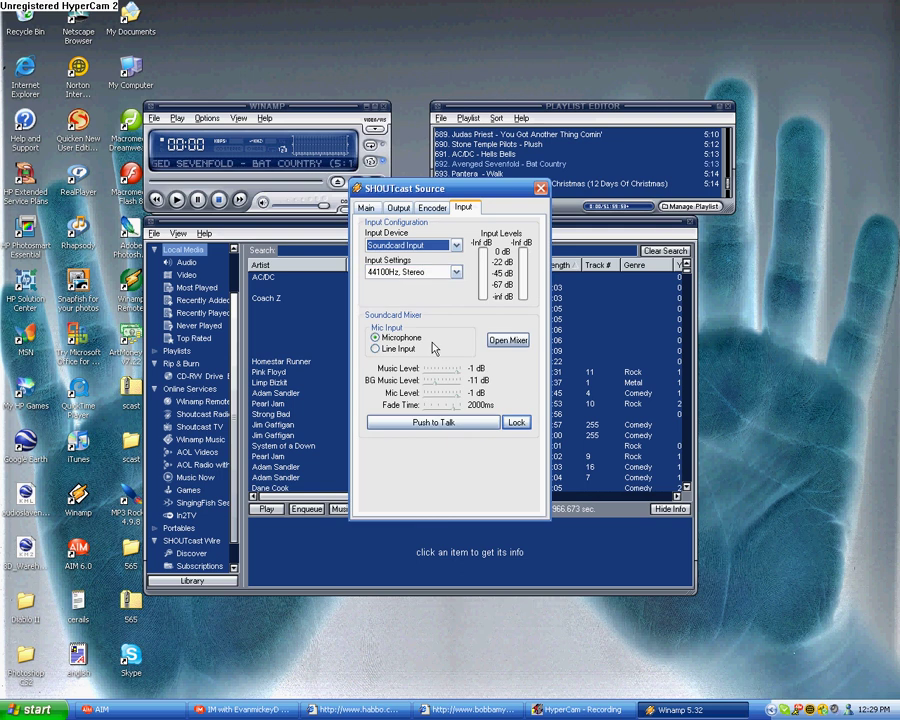
left_click(465, 424)
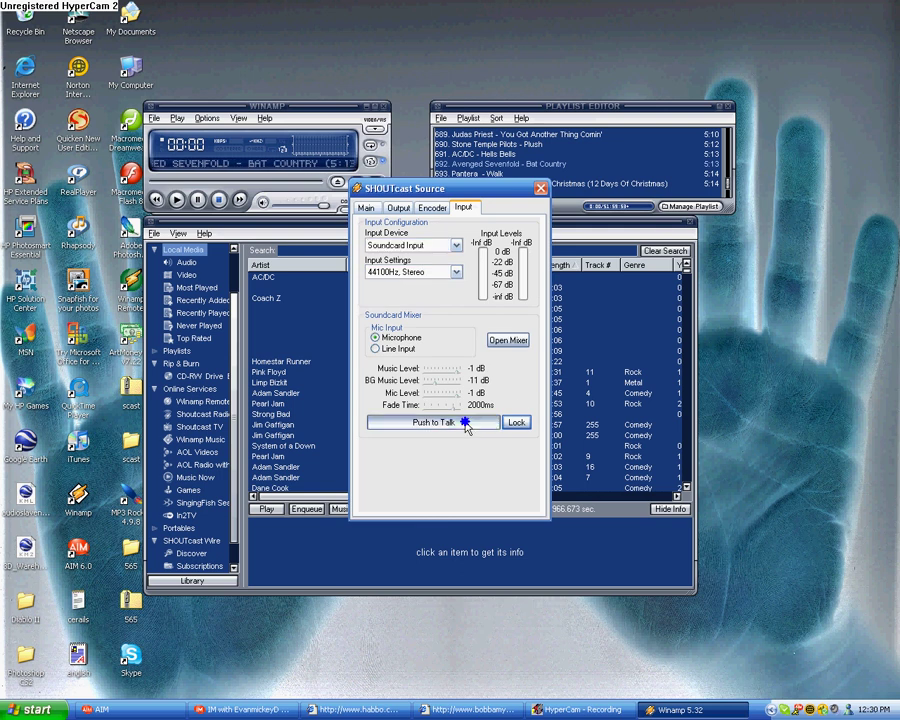
left_click(465, 424)
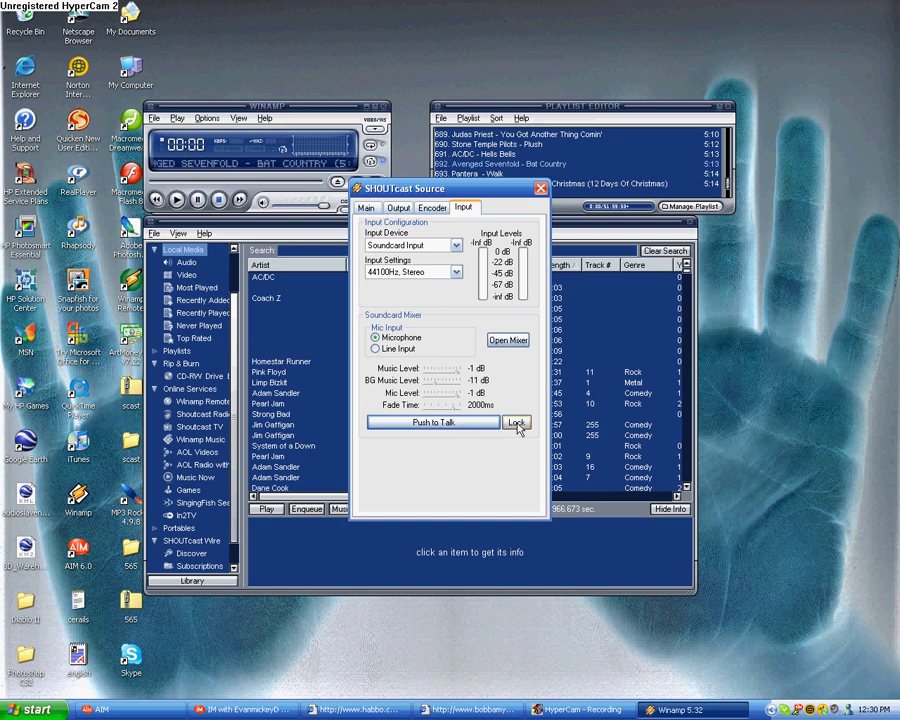
left_click(516, 424)
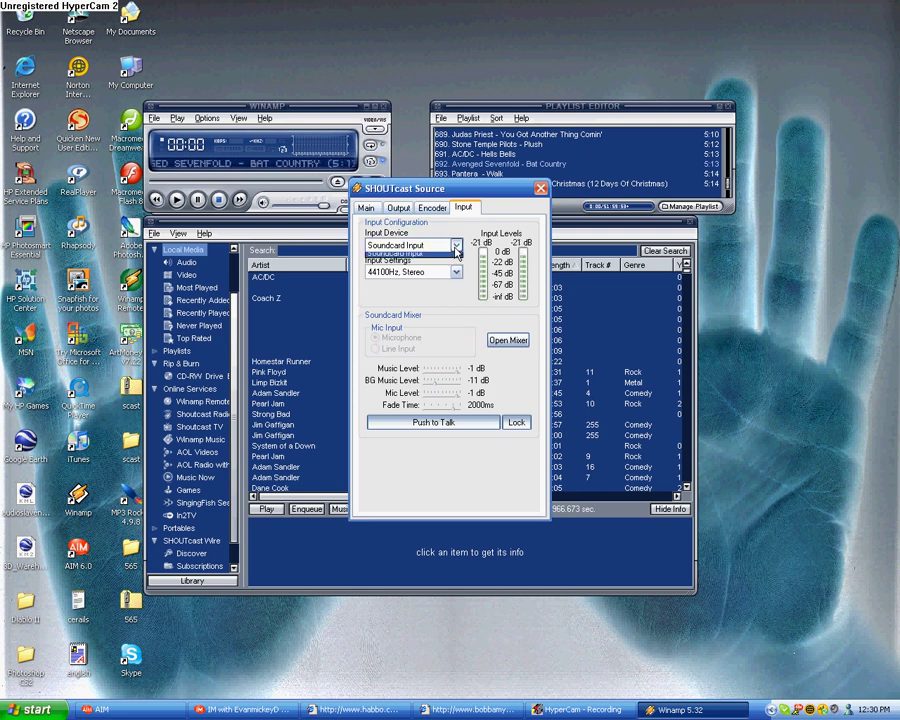
- Set the input device to Winamp (Recommended), and briefly play "Legend Of Zelda (Lyrical)" from the media library to test the input levels
left_click(455, 246)
left_click(405, 258)
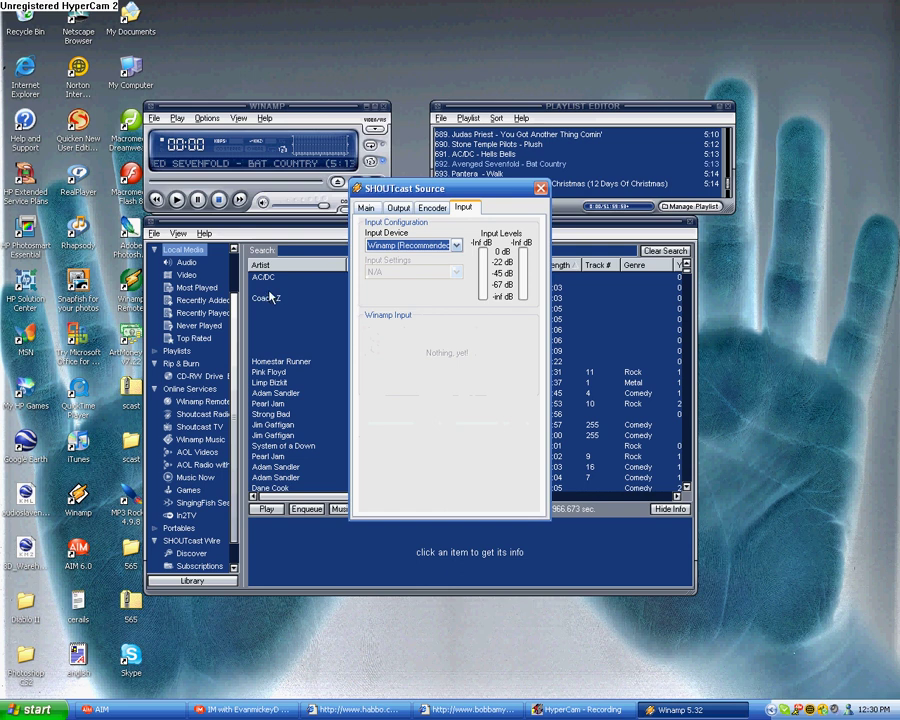
left_click(285, 448)
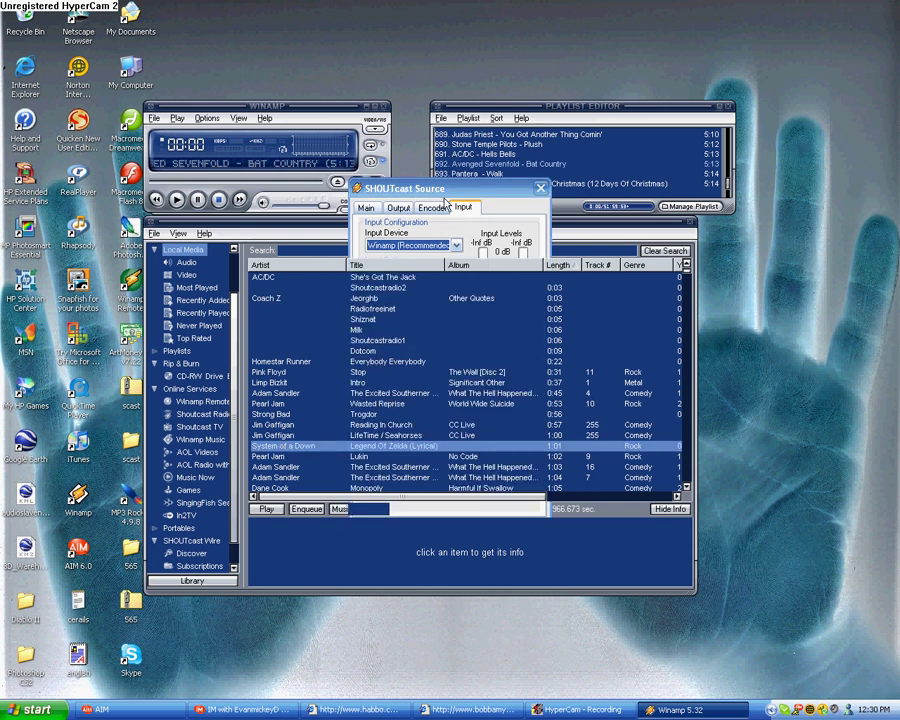
double_click(285, 448)
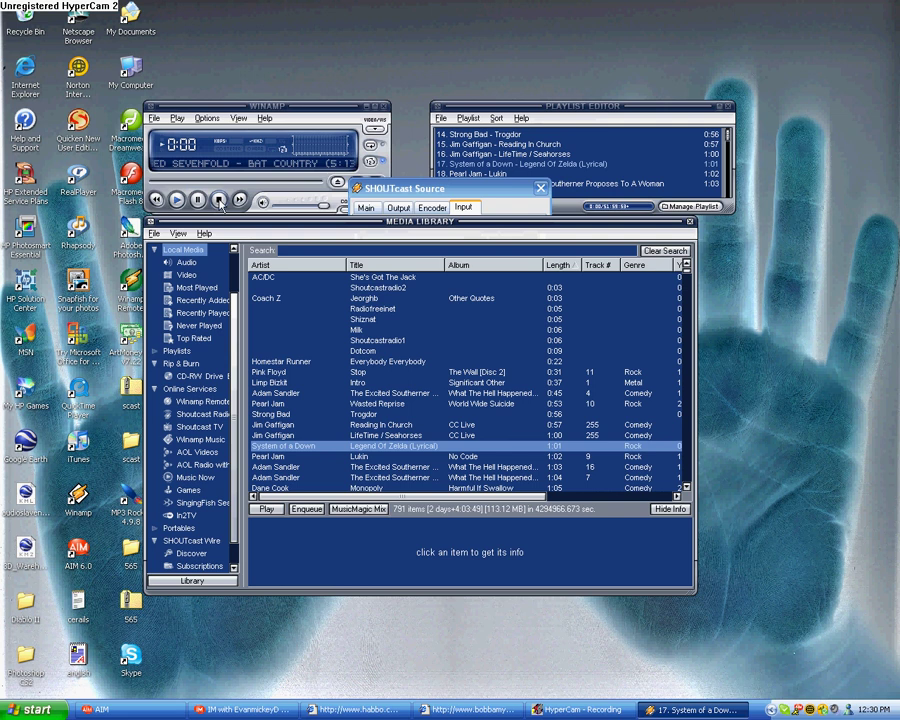
left_click(352, 207)
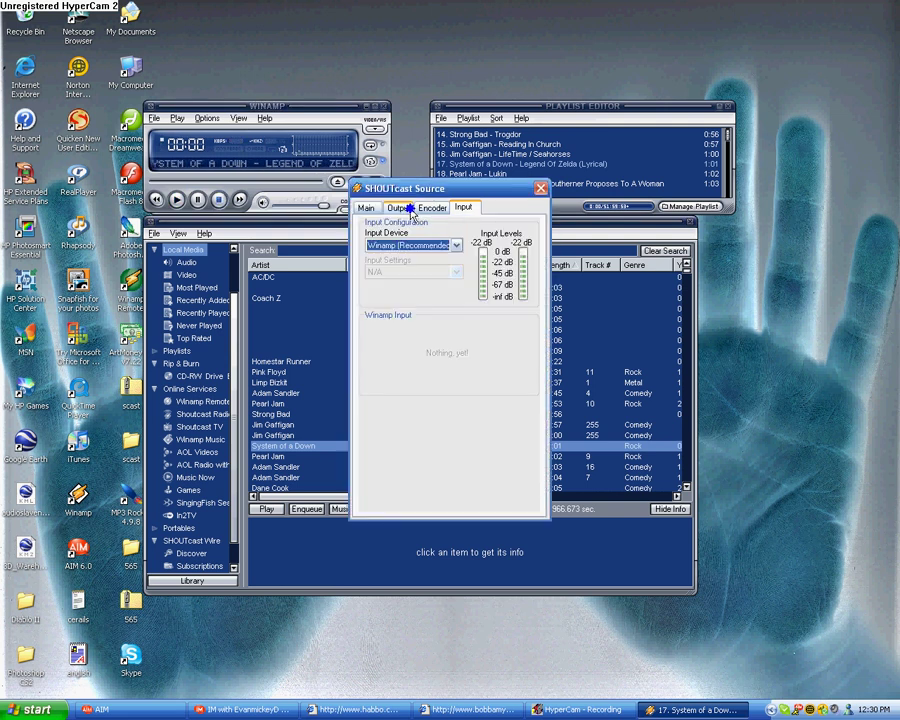
- Review the SHOUTcast source's connection, Yellowpages, input and encoder settings
left_click(401, 208)
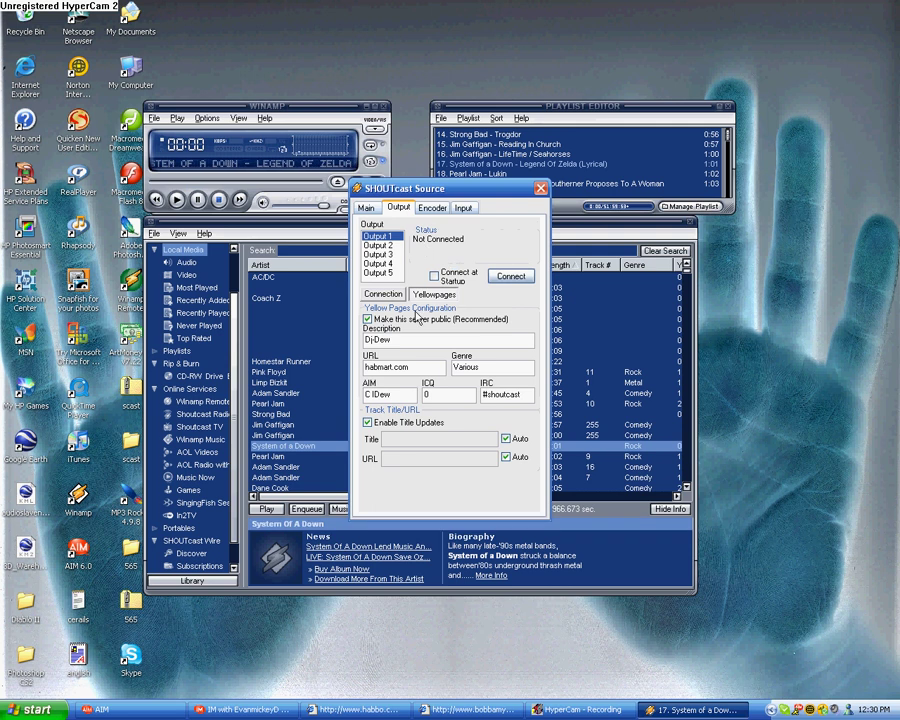
left_click(384, 294)
left_click(463, 209)
left_click(433, 208)
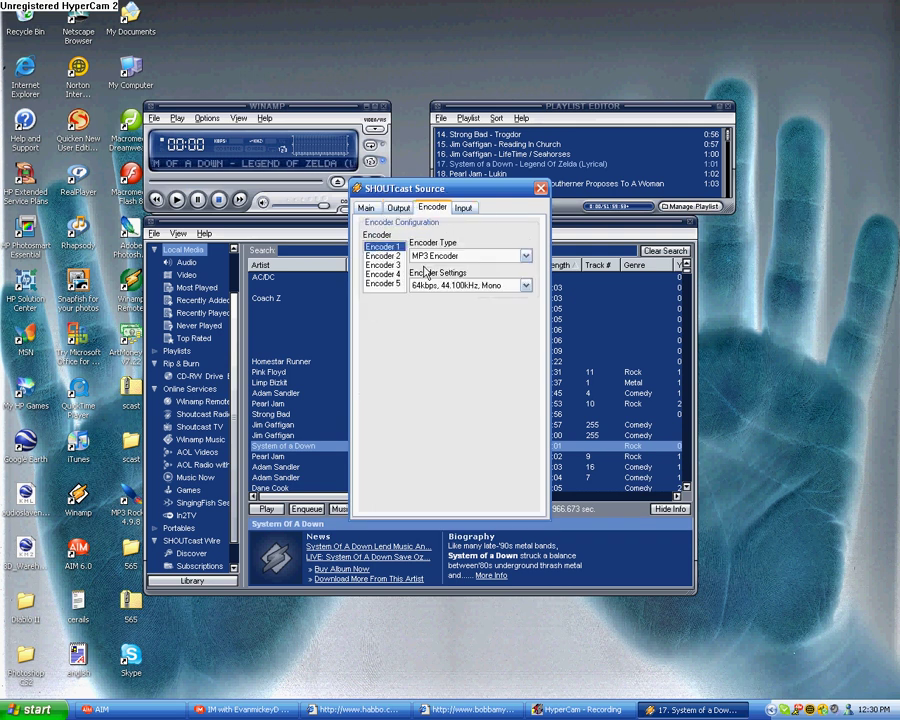
left_click(398, 208)
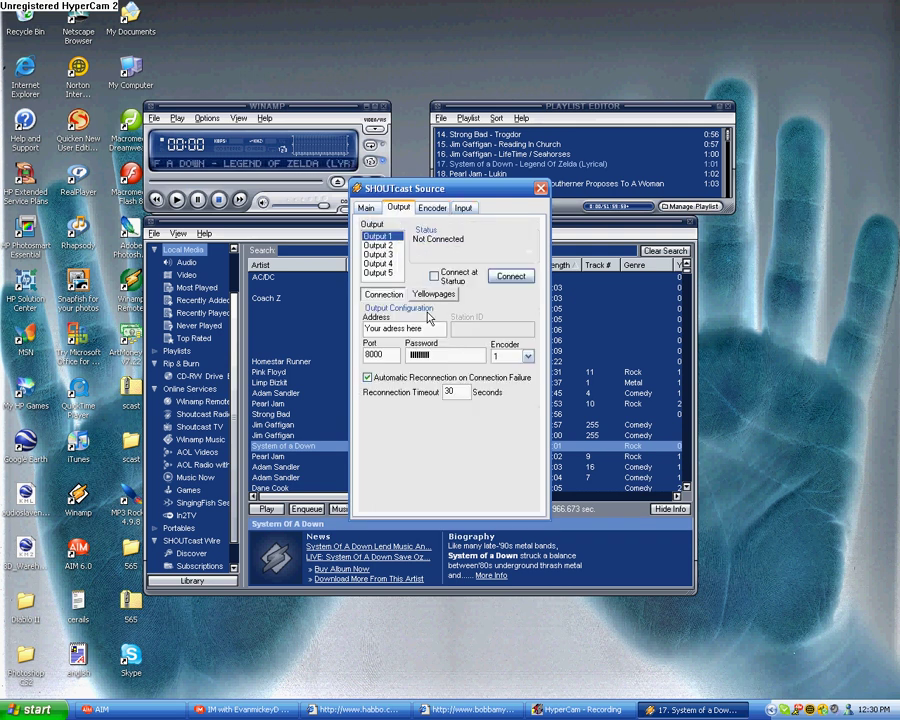
left_click(433, 294)
left_click(384, 294)
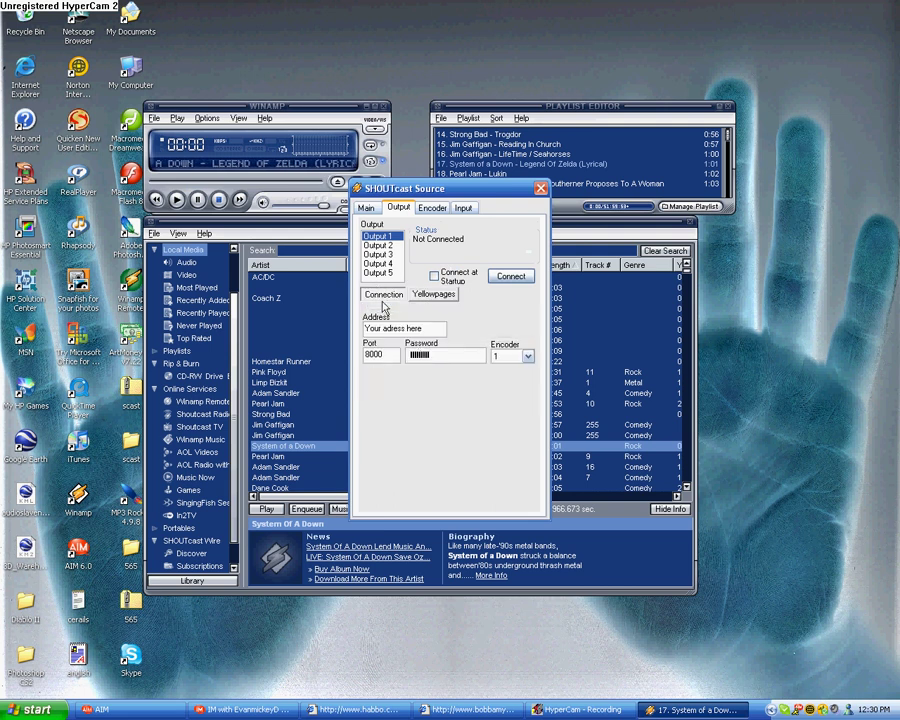
- Start Output 1's connection to the server and kill it again
left_click(526, 279)
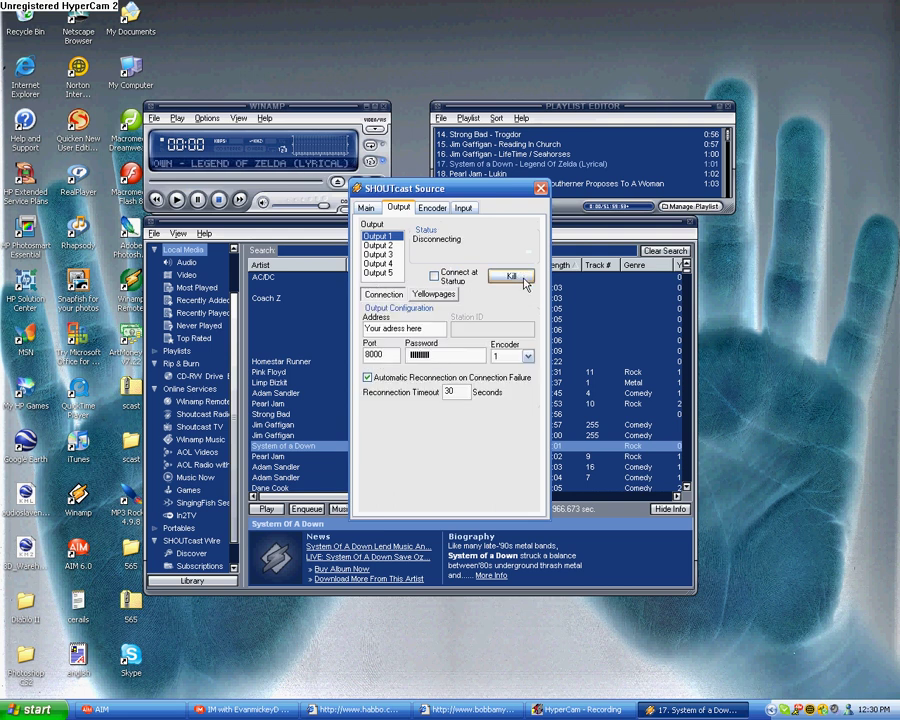
left_click(525, 283)
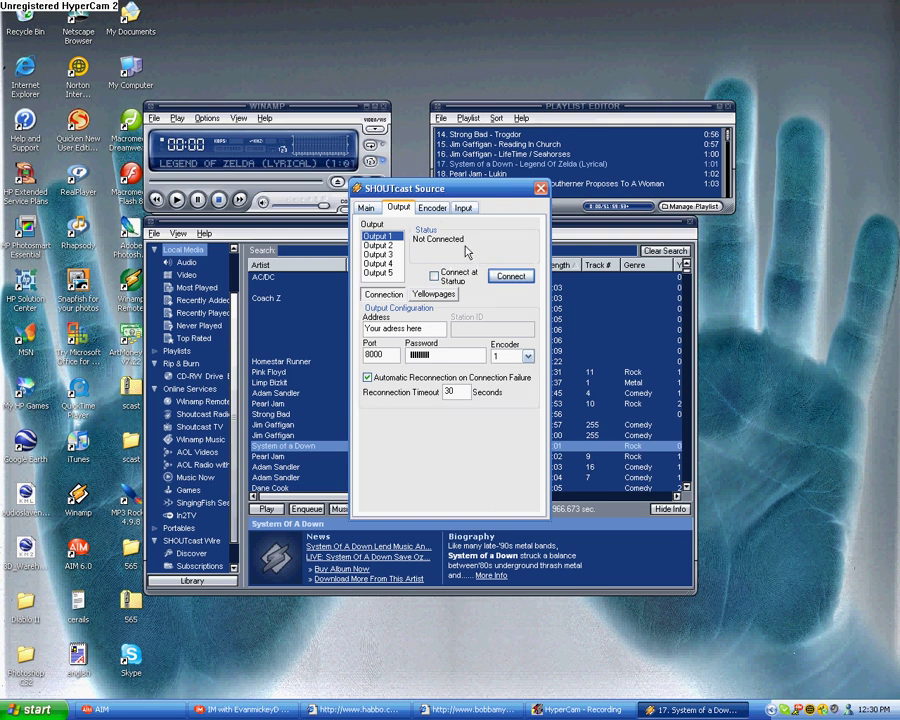
- Set Output 1's server address to 192.168.1.45, and try connecting to it before killing the connection
left_click_drag(428, 330, 313, 322)
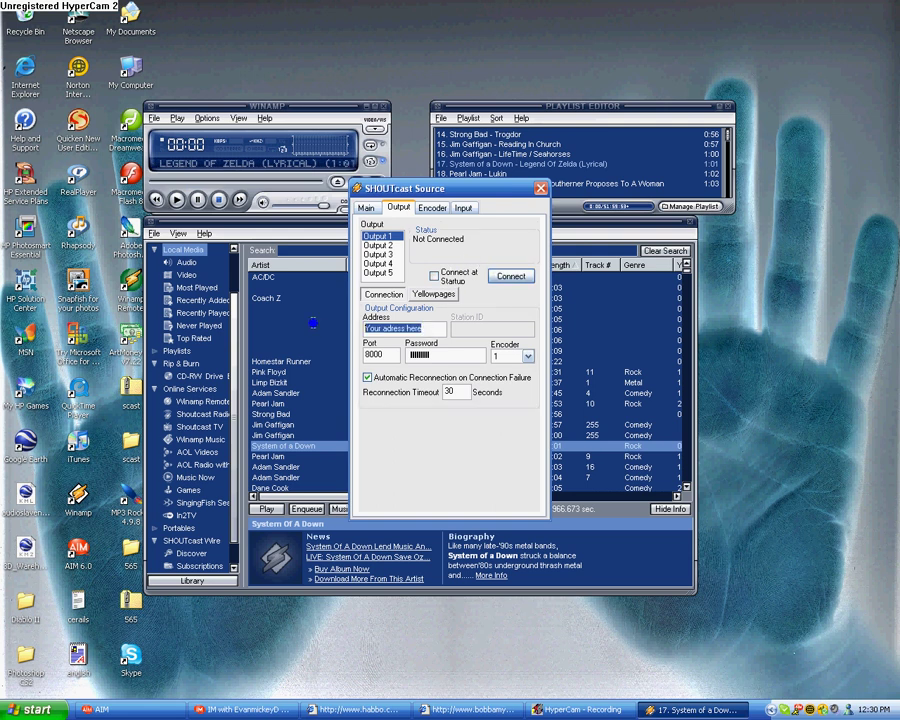
type("192.168.1.45")
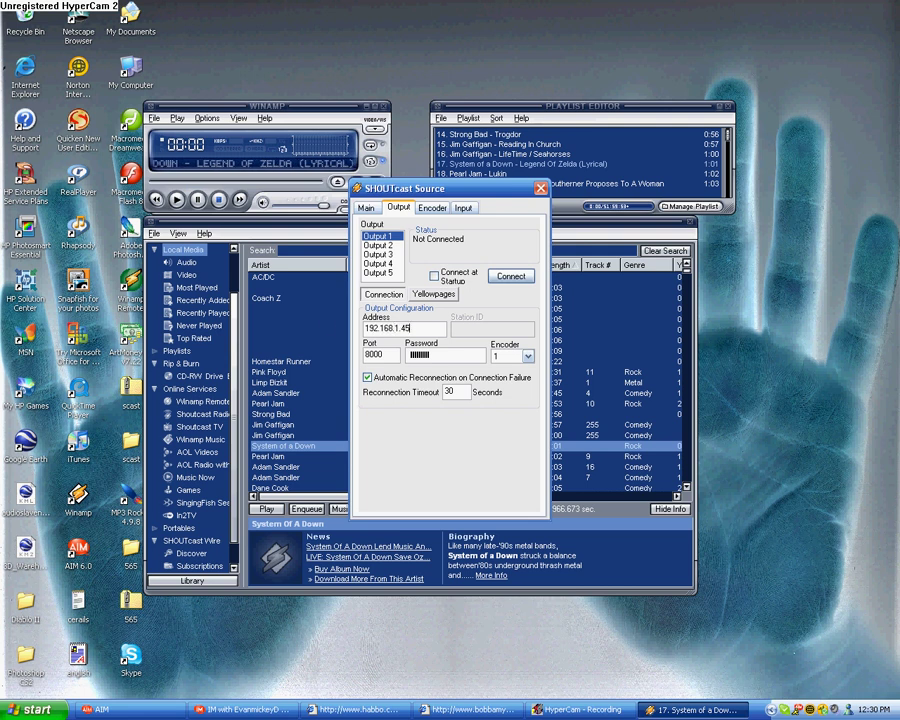
left_click(509, 280)
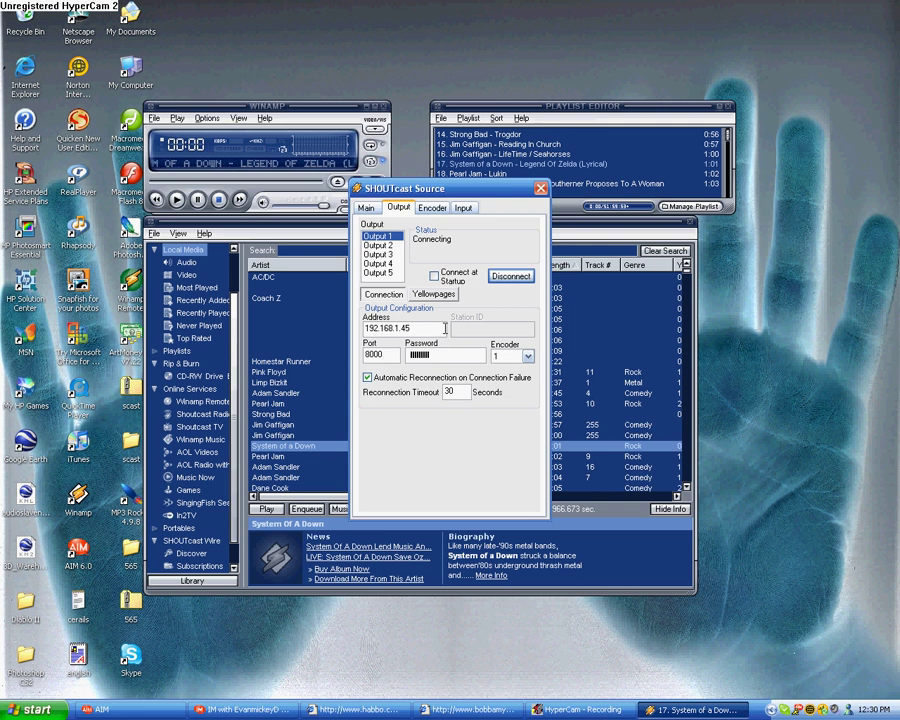
left_click(508, 276)
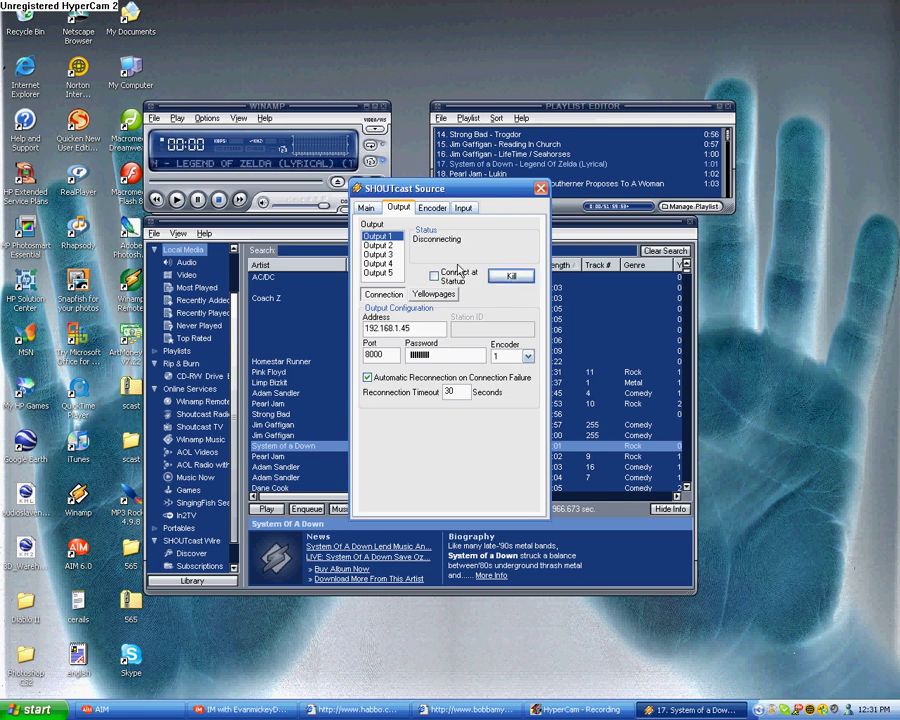
left_click(512, 277)
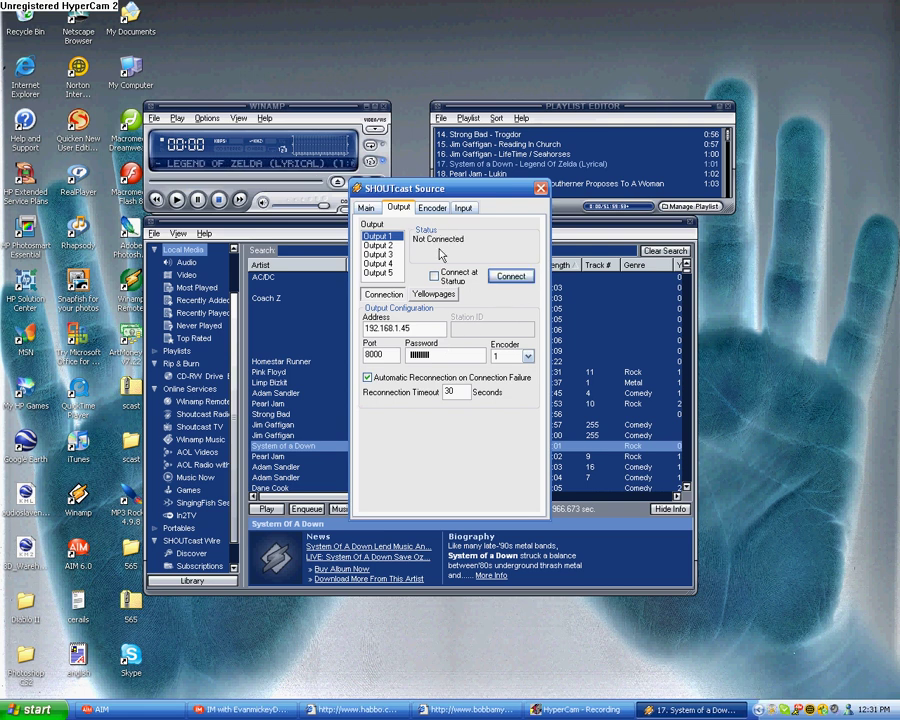
- Test the broadcast by connecting Output 1 and playing System of a Down's "Legend Of Zelda (Lyrical)", and disconnect the output
left_click(511, 279)
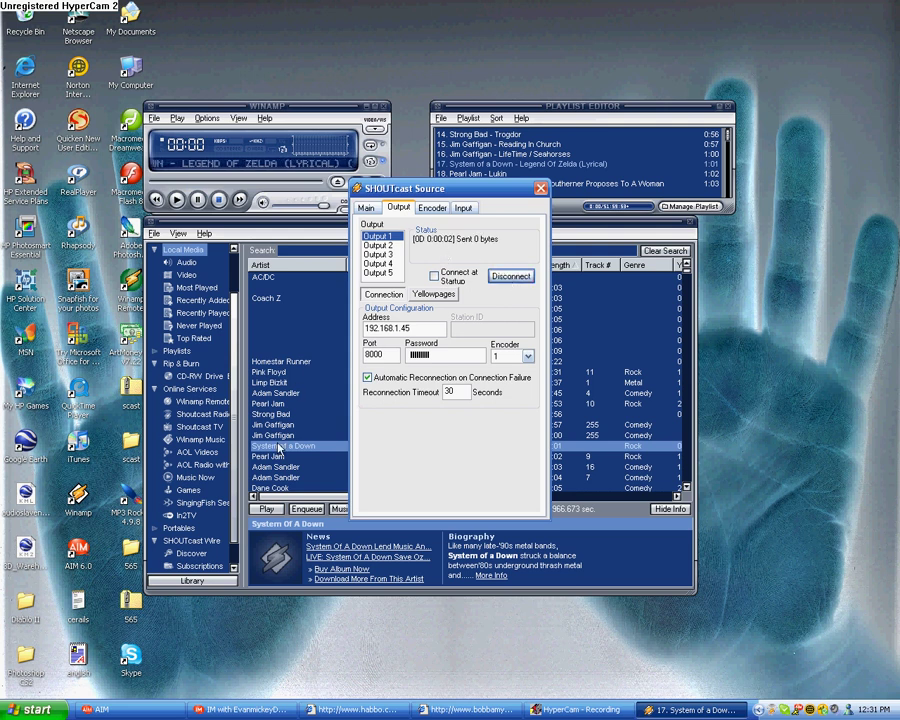
double_click(424, 192)
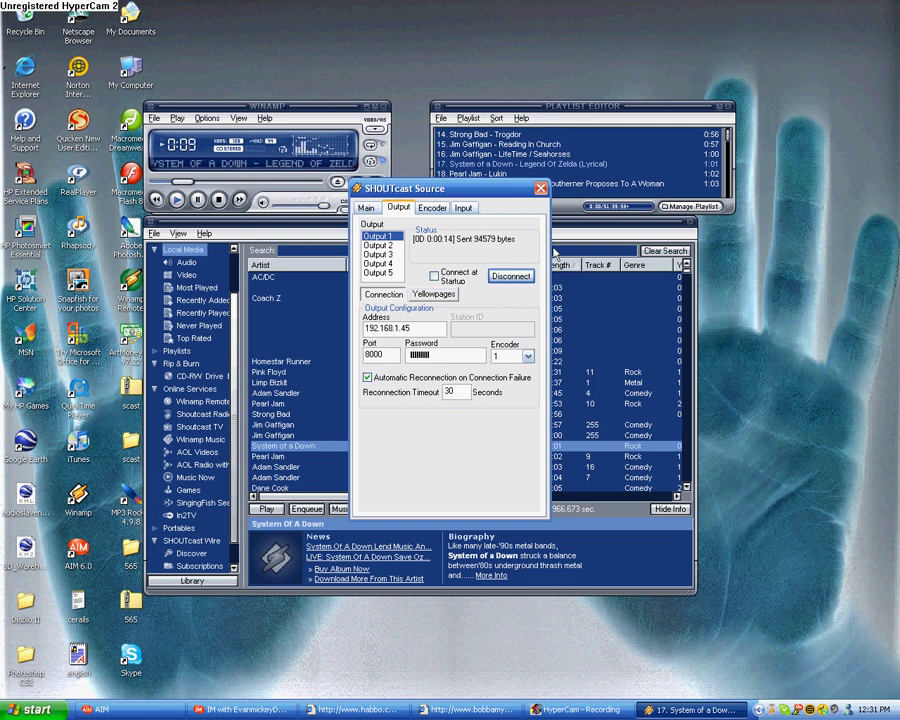
left_click(510, 278)
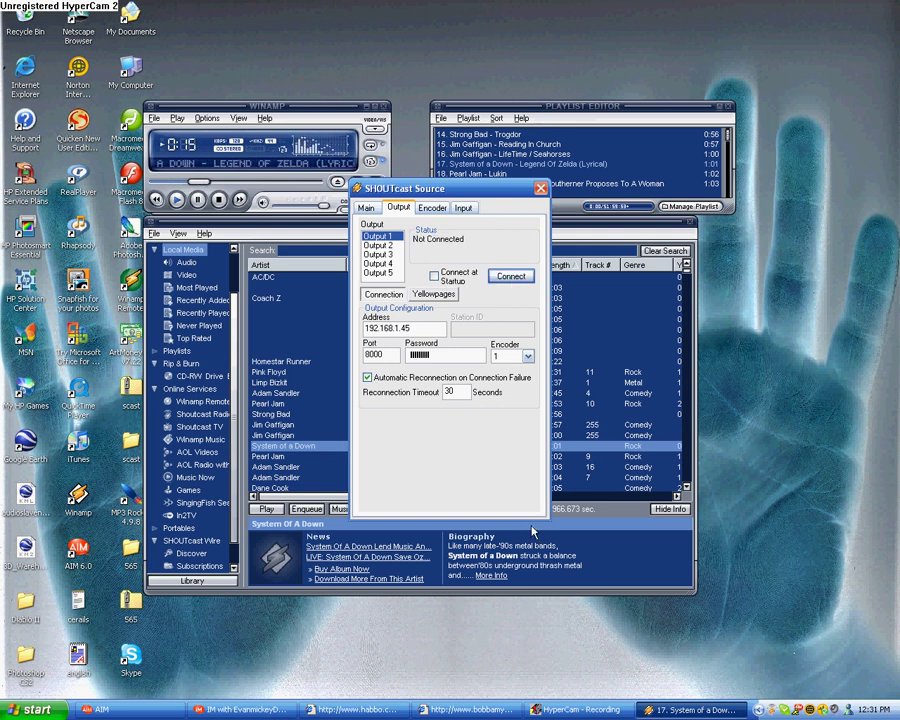